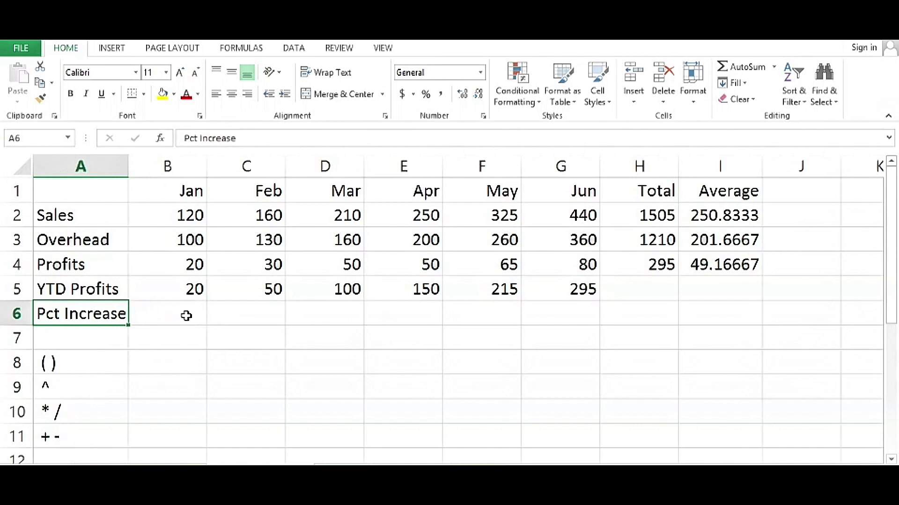
Step: Compare the January and February figures for sales, overhead and profits as the basis for the Pct Increase row
left_click(186, 316)
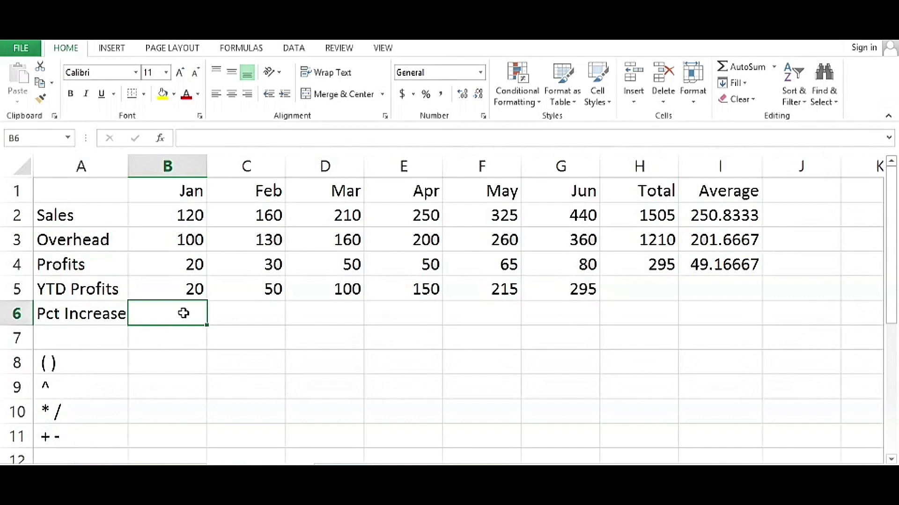
left_click(243, 317)
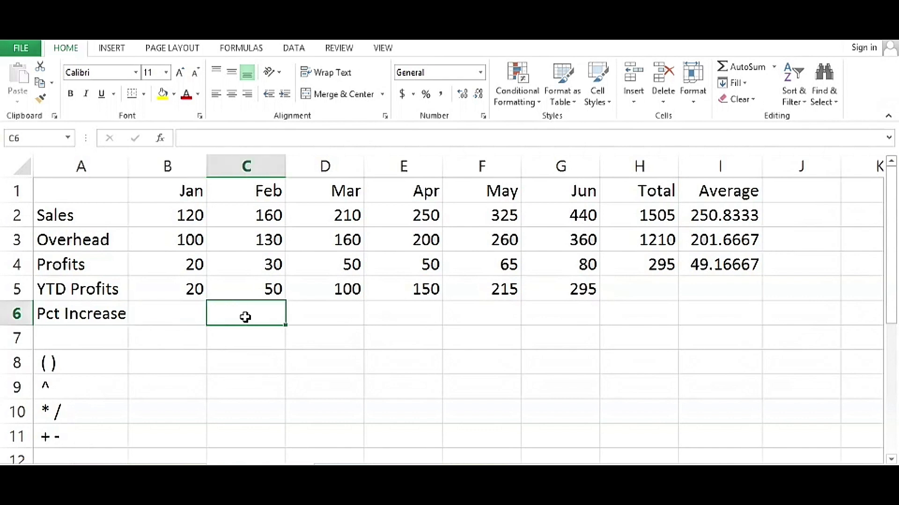
left_click(193, 216)
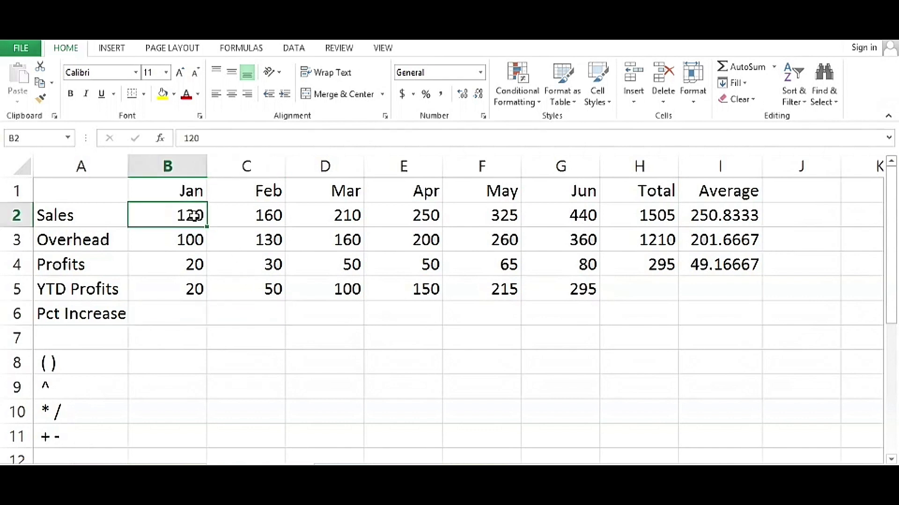
left_click_drag(193, 216, 234, 221)
left_click(181, 239)
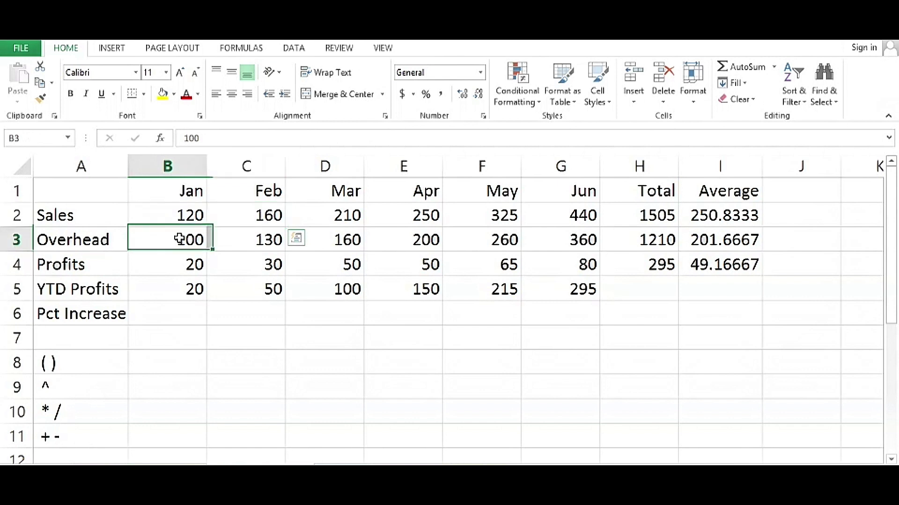
left_click_drag(180, 239, 219, 237)
left_click(184, 264)
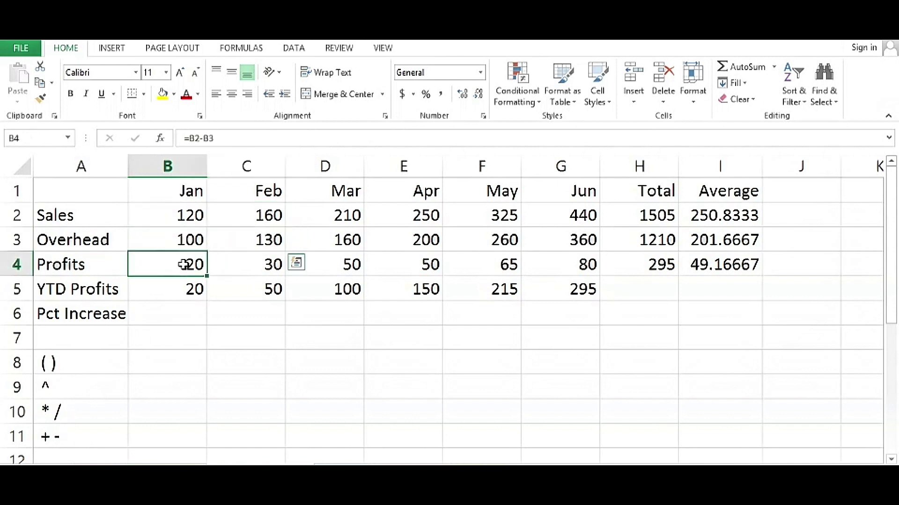
left_click_drag(184, 265, 225, 263)
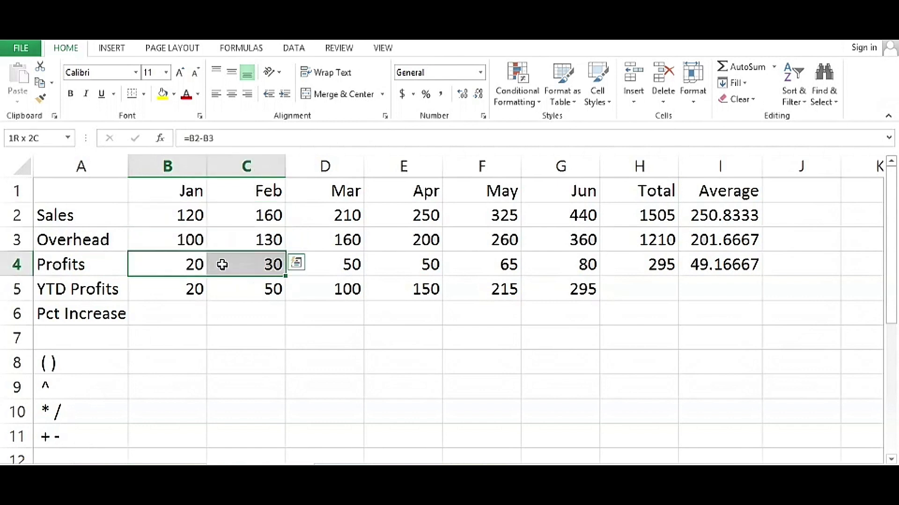
left_click(232, 315)
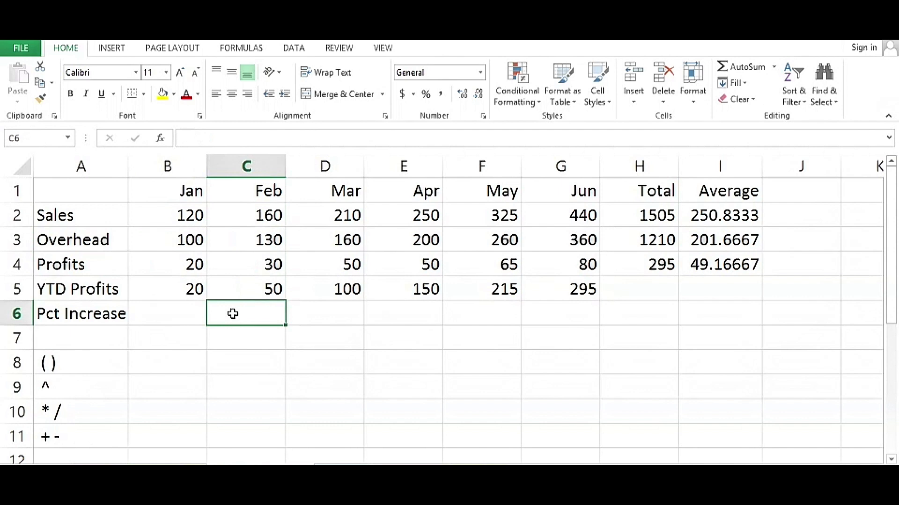
left_click(177, 265)
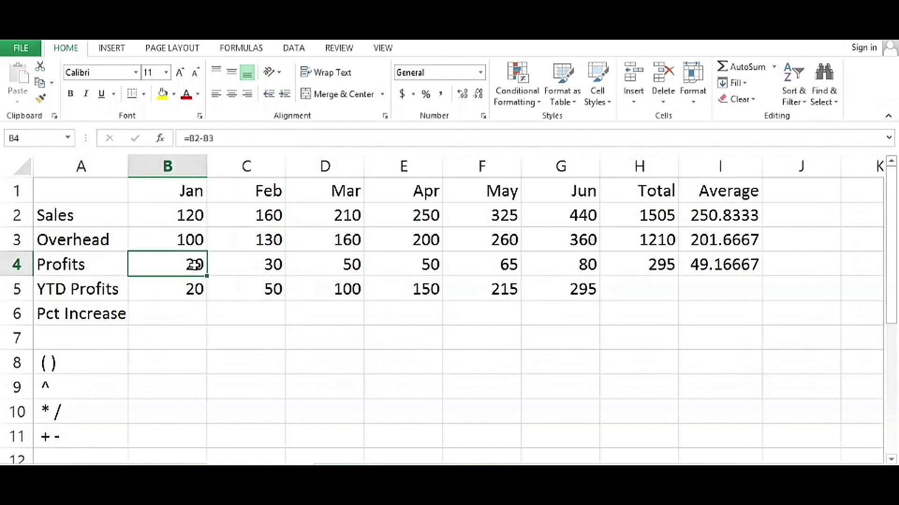
left_click(237, 264)
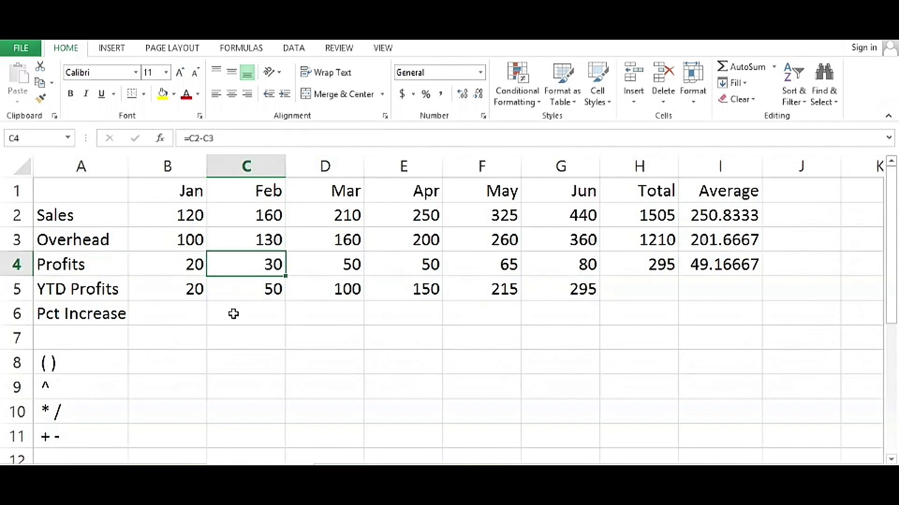
left_click(233, 314)
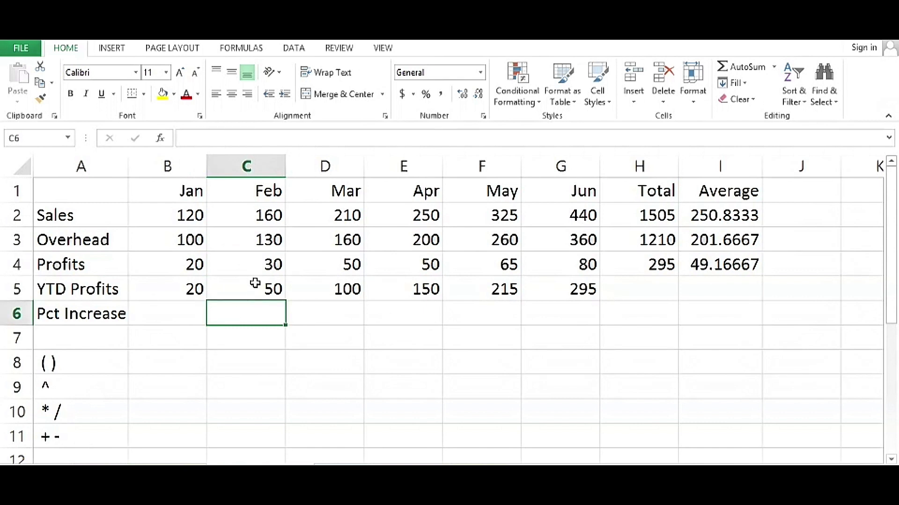
left_click_drag(257, 266, 192, 268)
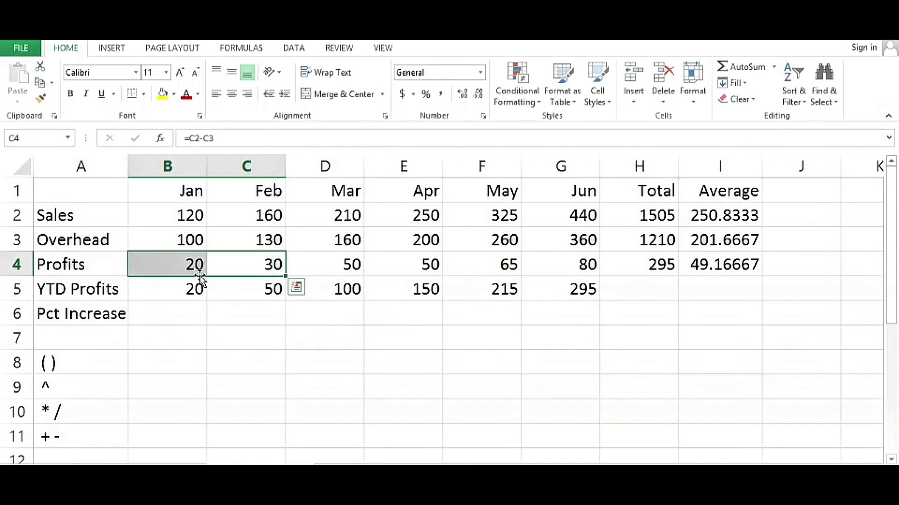
Step: Enter the formula =C4-B4/B4 in cell C6 for February's percentage increase in profits
left_click(221, 311)
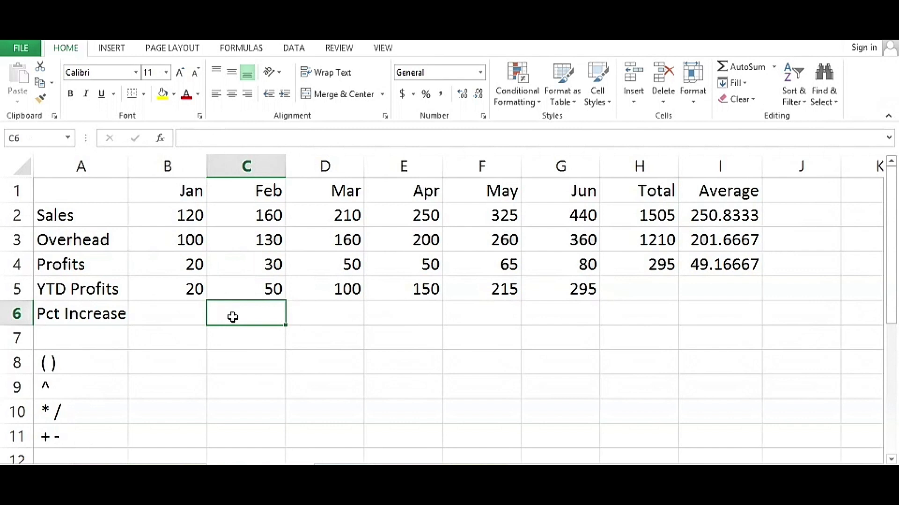
type("=")
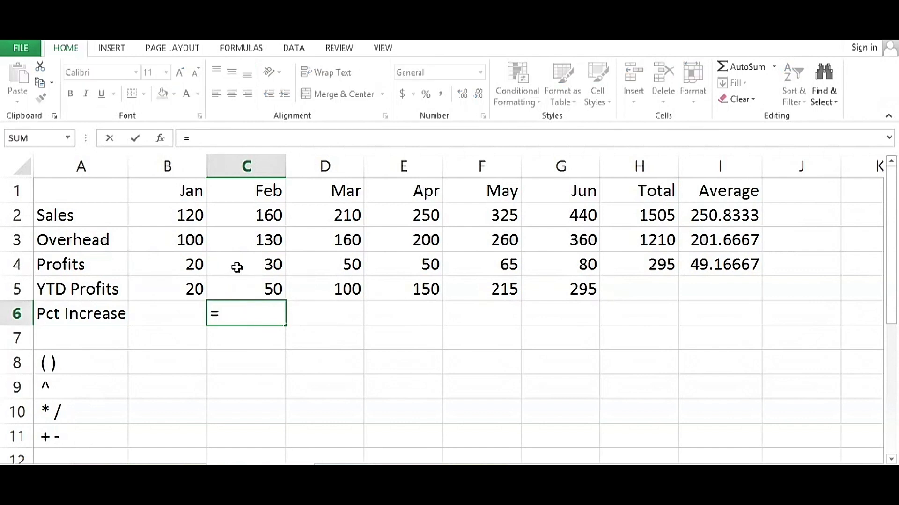
left_click(236, 266)
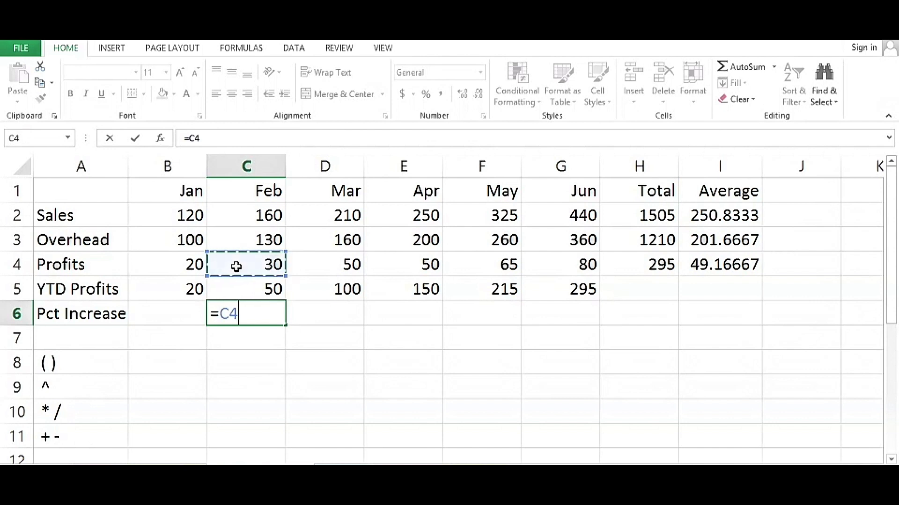
type("-")
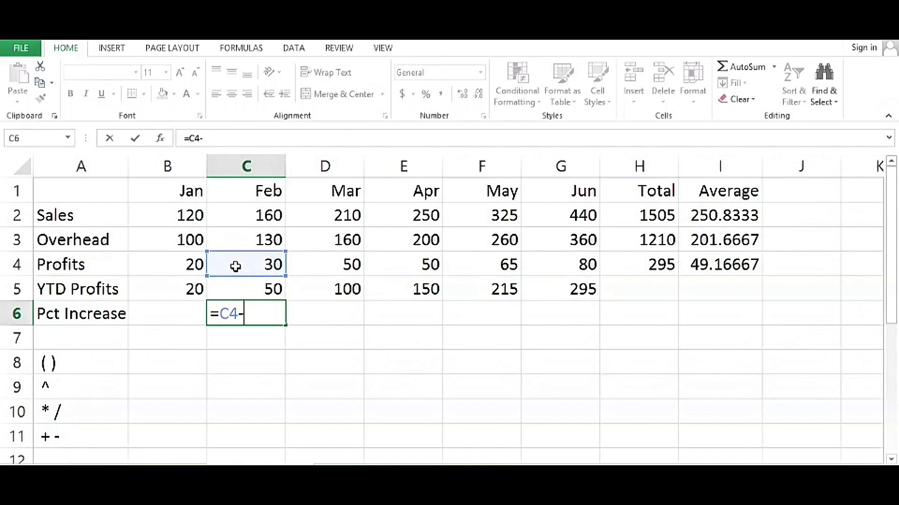
left_click(186, 265)
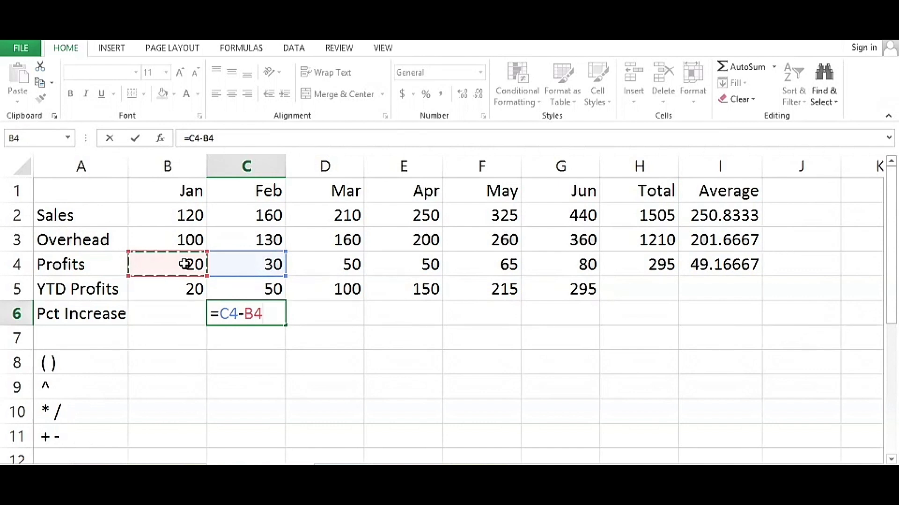
type("/")
left_click(177, 264)
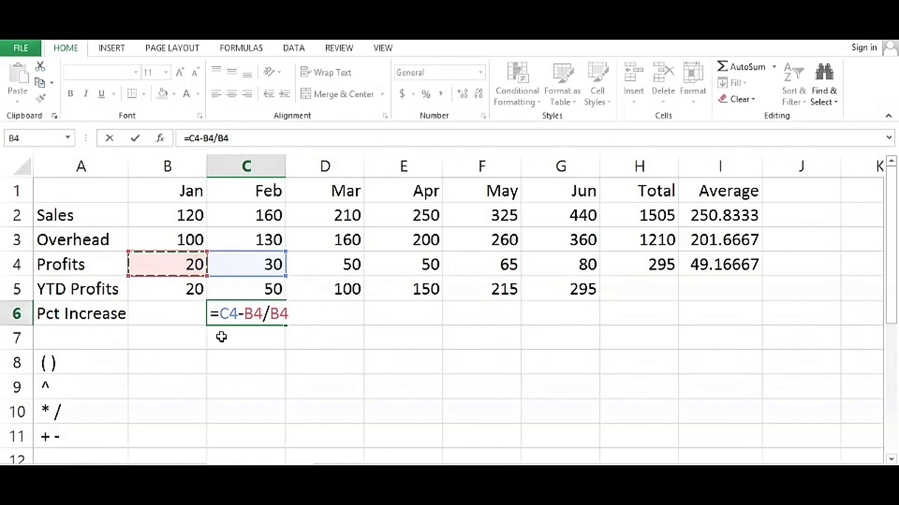
key("Return")
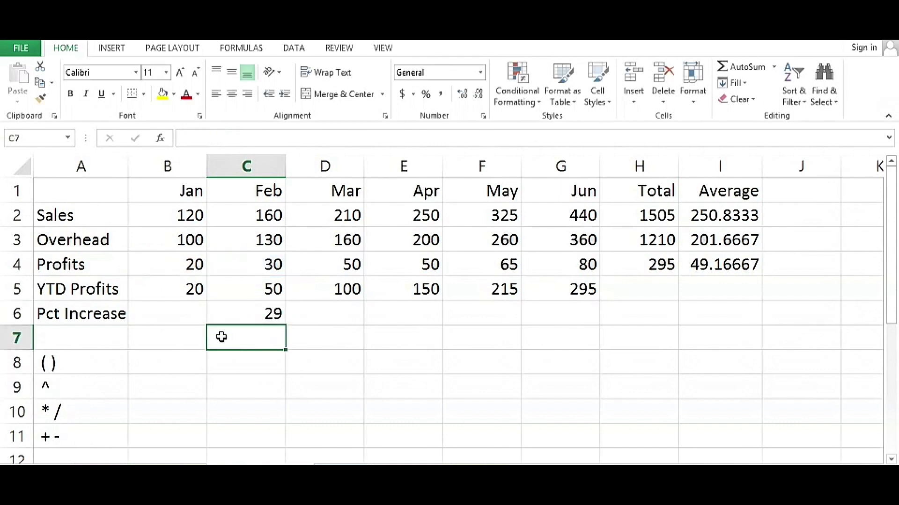
Step: Examine the B4/B4 part of the formula in C6 against the operator precedence list in A8:A11
left_click(237, 317)
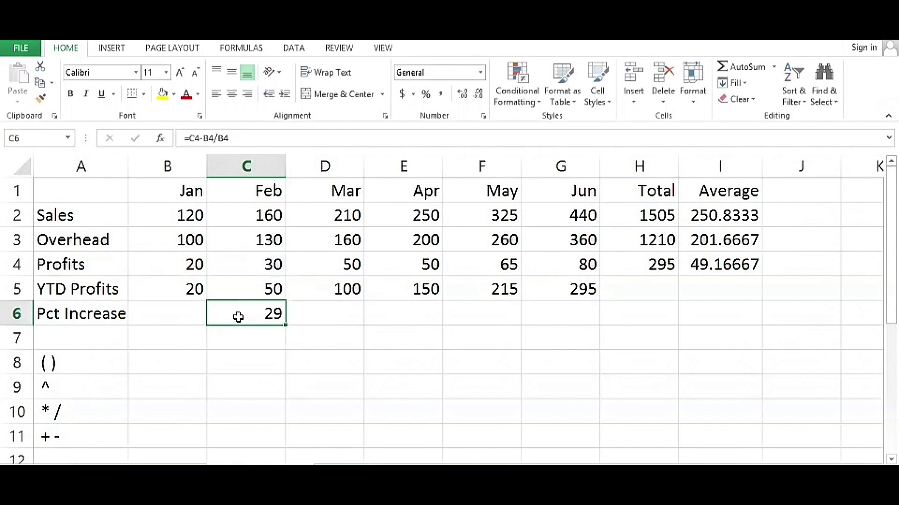
double_click(238, 317)
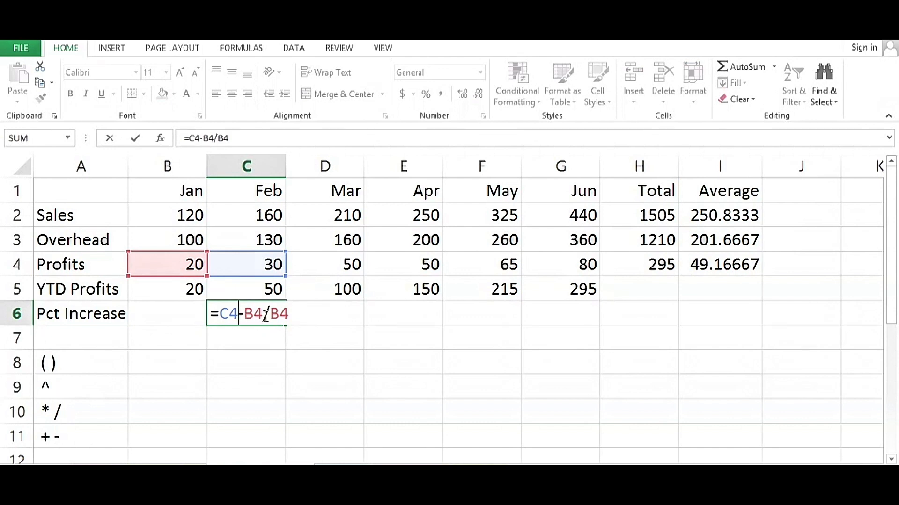
left_click(265, 316)
left_click_drag(287, 316, 250, 314)
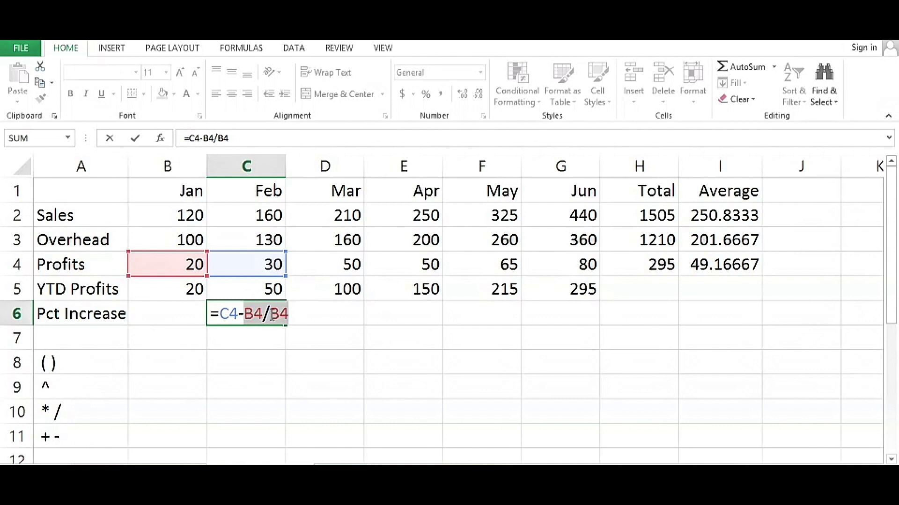
key("Return")
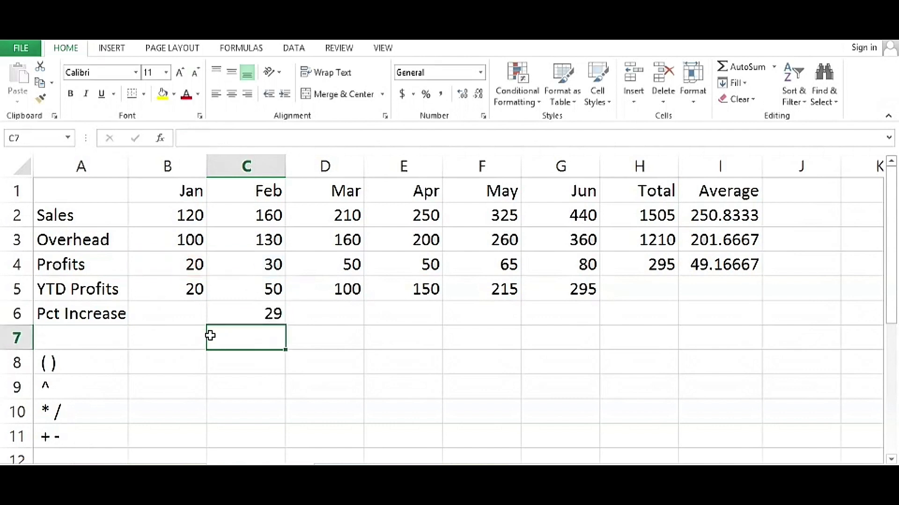
left_click(87, 364)
left_click_drag(87, 364, 86, 426)
left_click(87, 387)
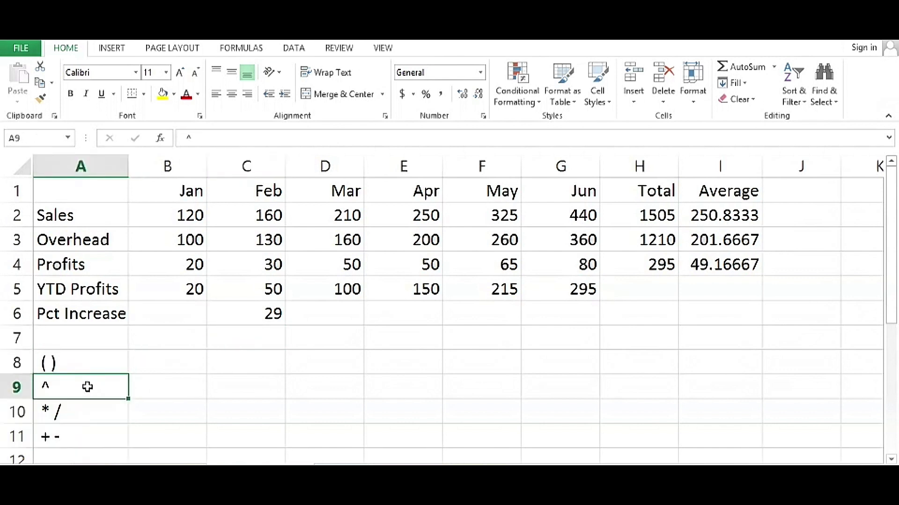
double_click(221, 316)
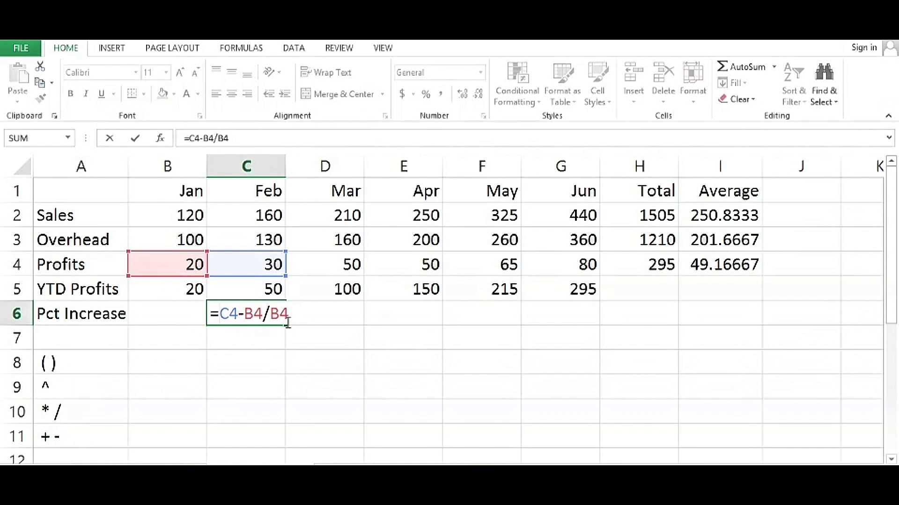
left_click_drag(289, 317, 246, 313)
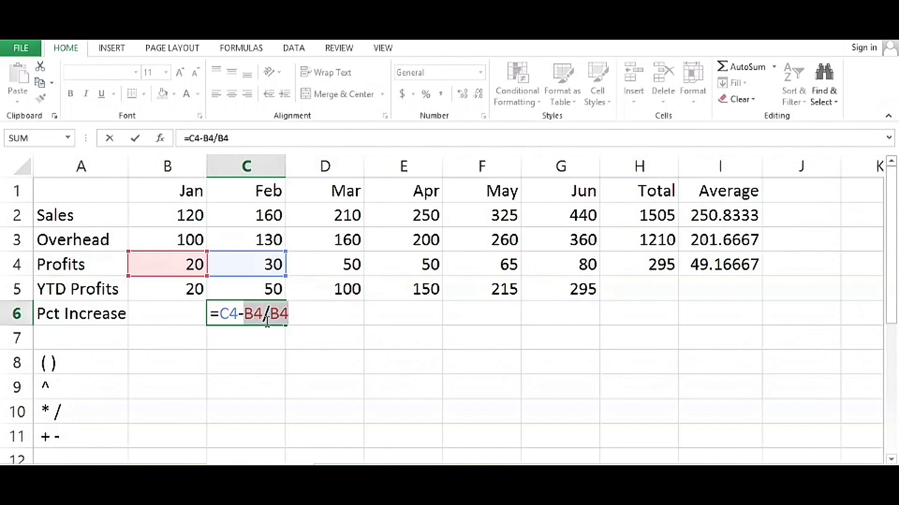
key("Return")
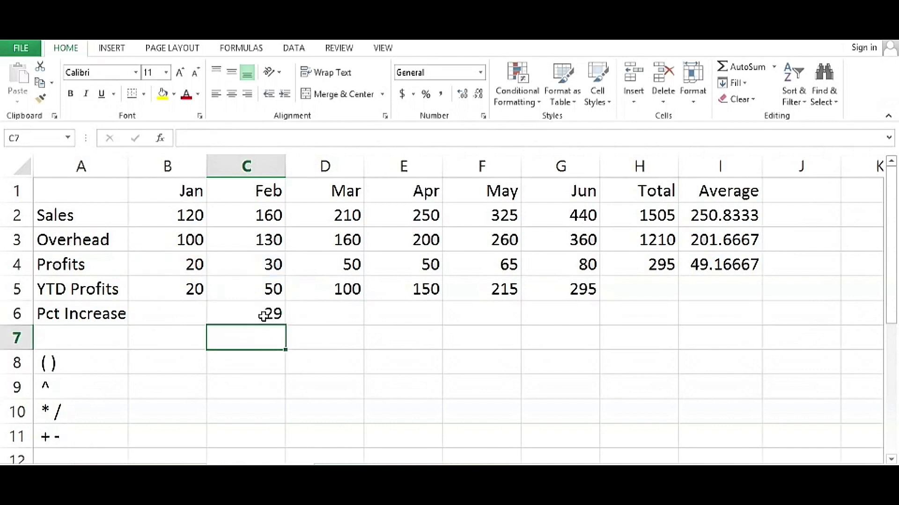
Step: Add parentheses around the subtraction in C6 so the formula reads =(C4-B4)/B4
double_click(263, 317)
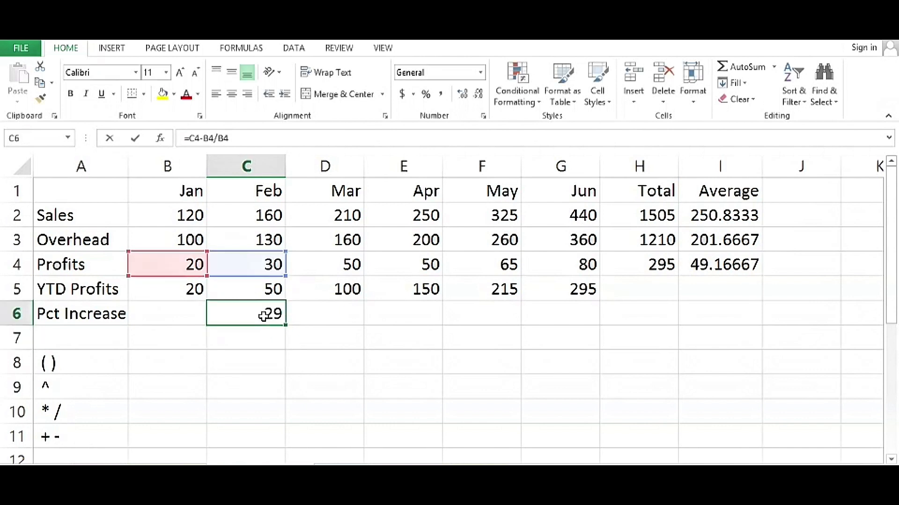
left_click(220, 313)
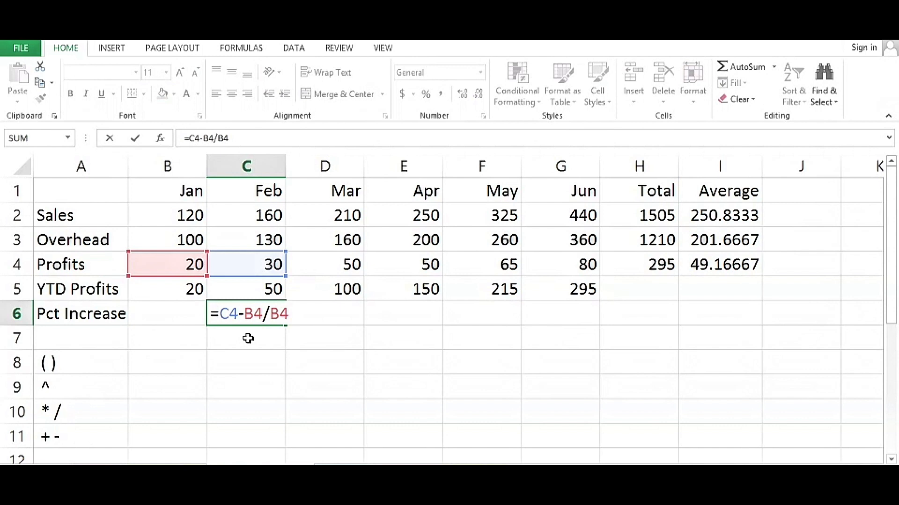
type("(")
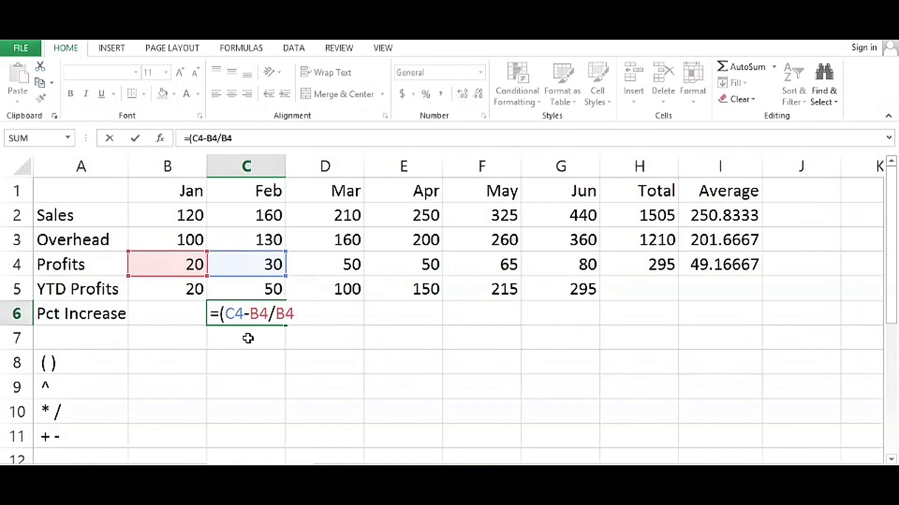
left_click(268, 313)
type(")")
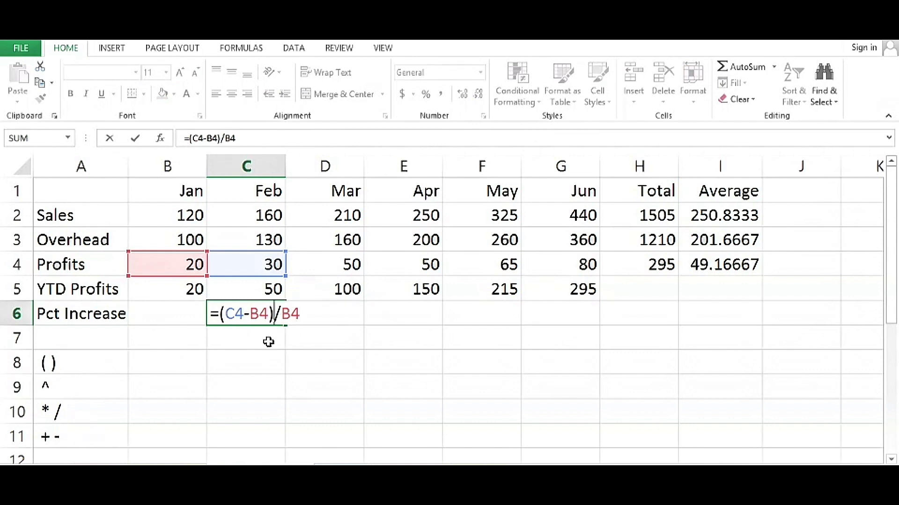
left_click_drag(274, 314, 221, 313)
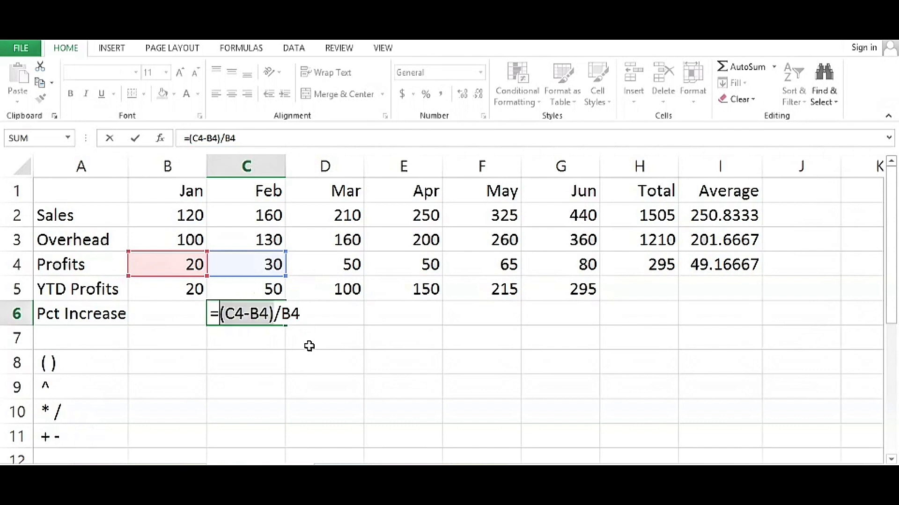
key("Return")
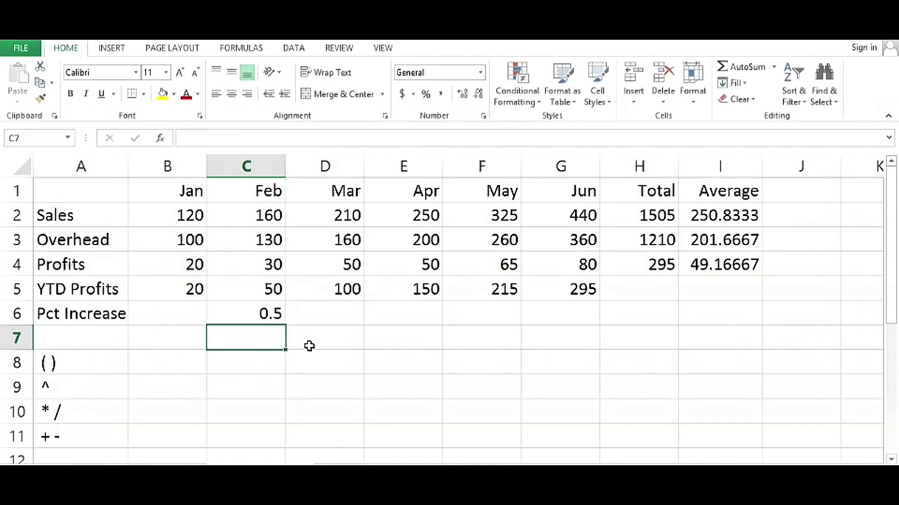
Step: Format February's Pct Increase value in C6 as a percentage
left_click(241, 311)
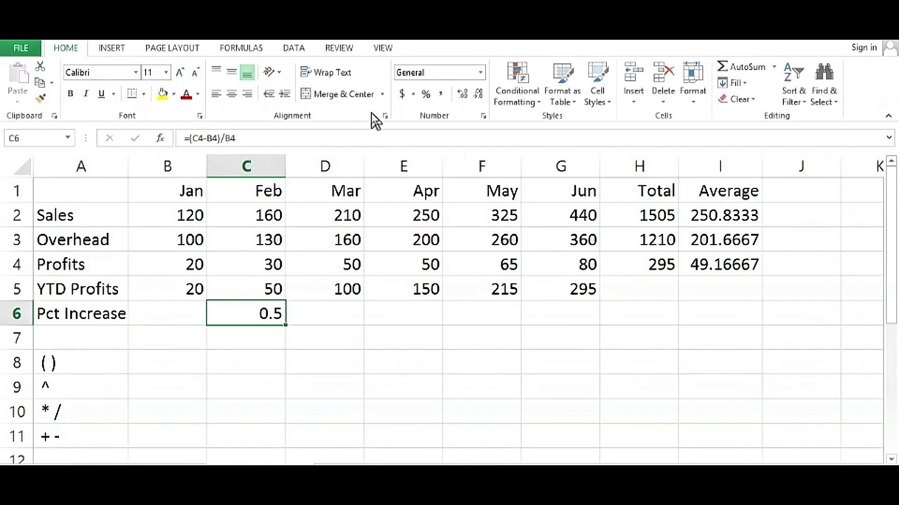
left_click(426, 94)
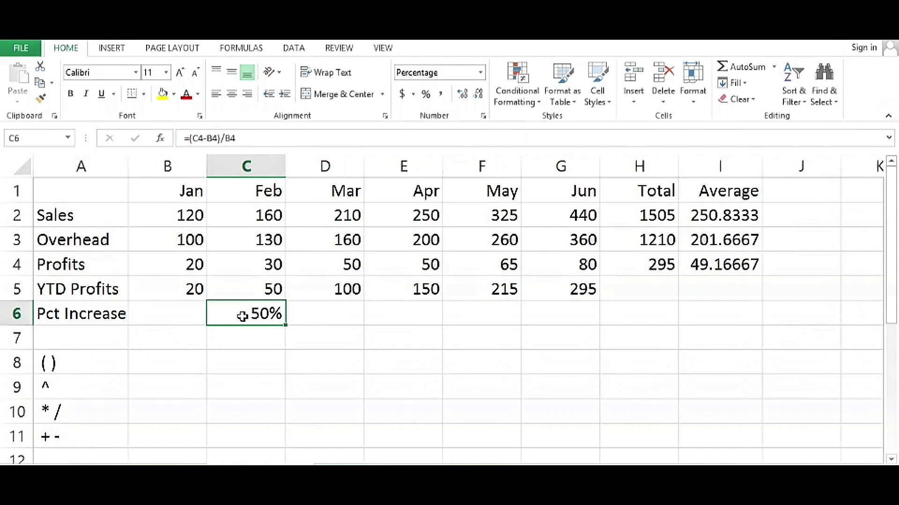
left_click(91, 314)
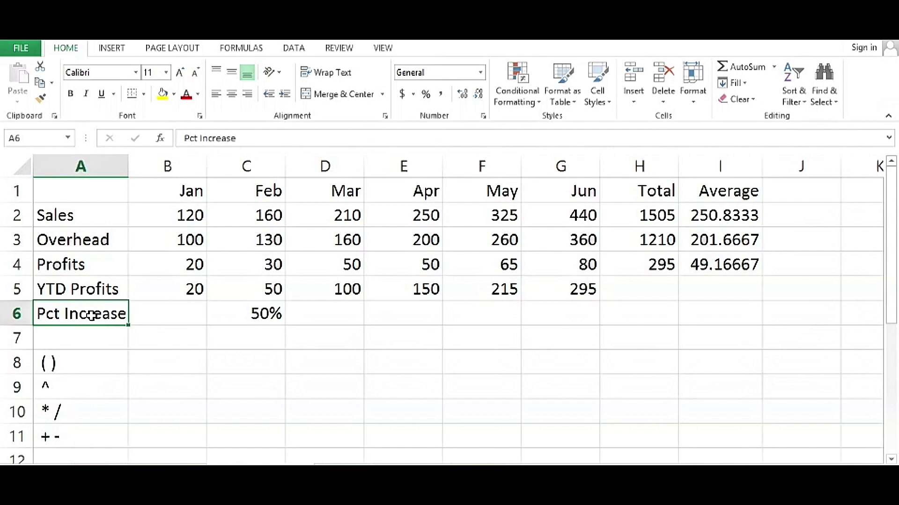
Step: Copy February's Pct Increase formula from C6 across to June in G6
left_click(258, 313)
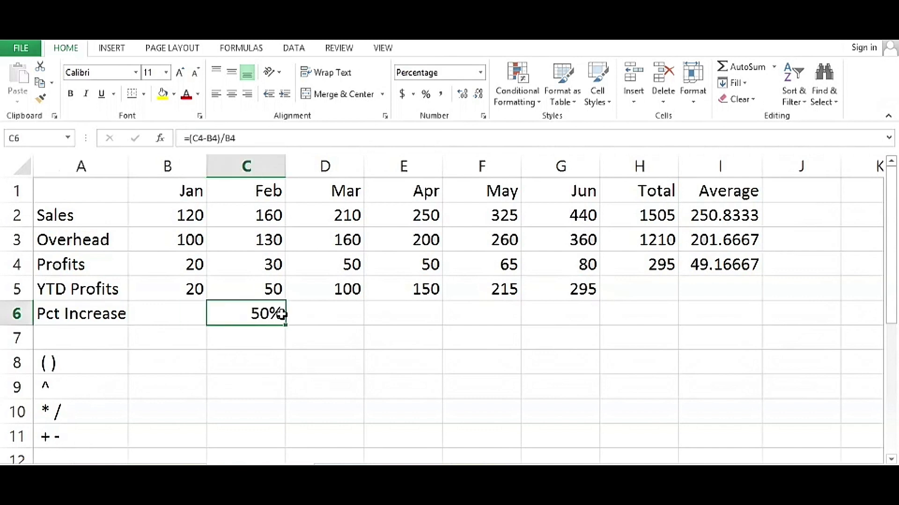
double_click(253, 314)
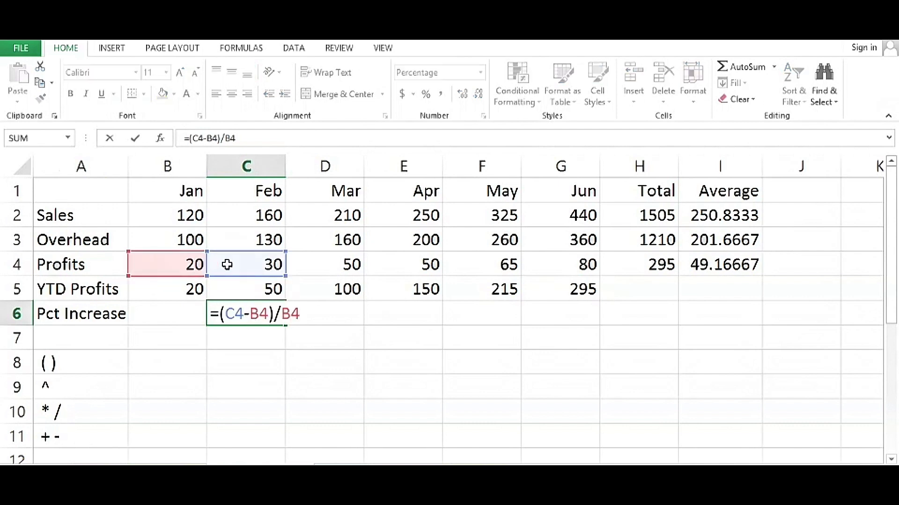
key("ctrl+Return")
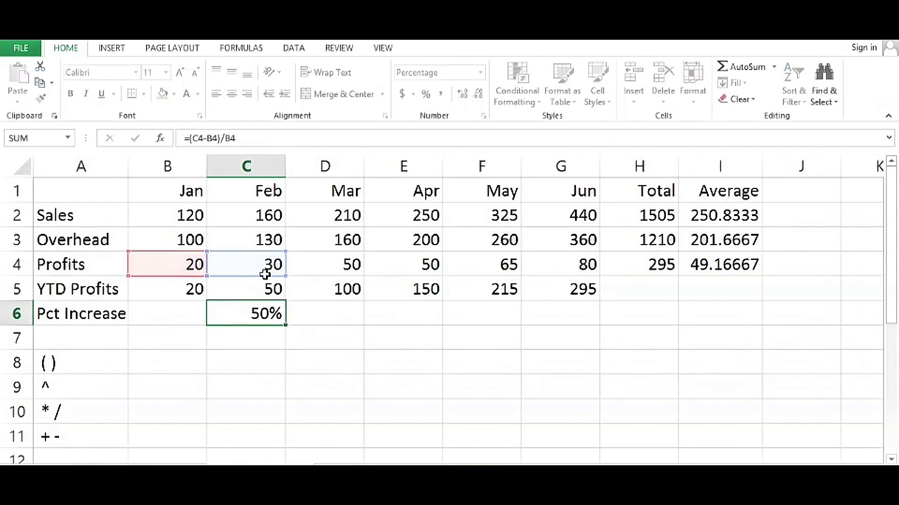
left_click(311, 313)
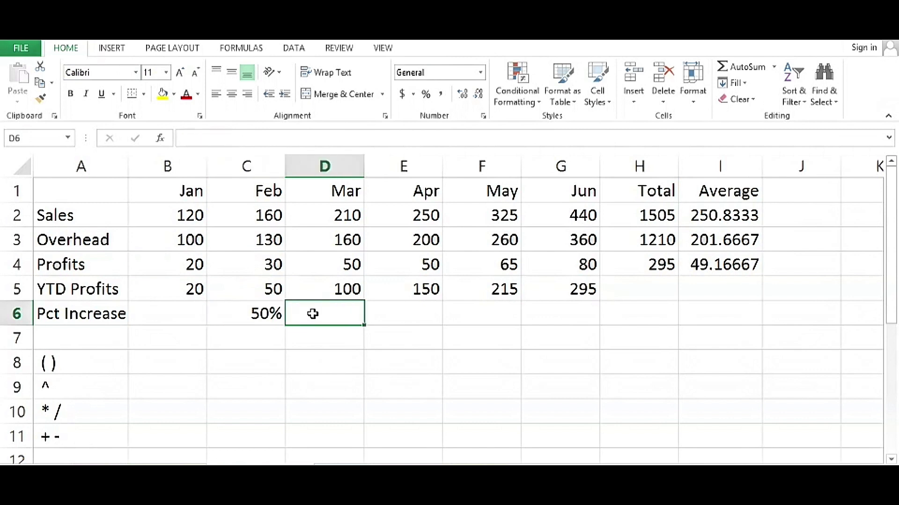
left_click_drag(259, 261, 287, 263)
left_click(260, 311)
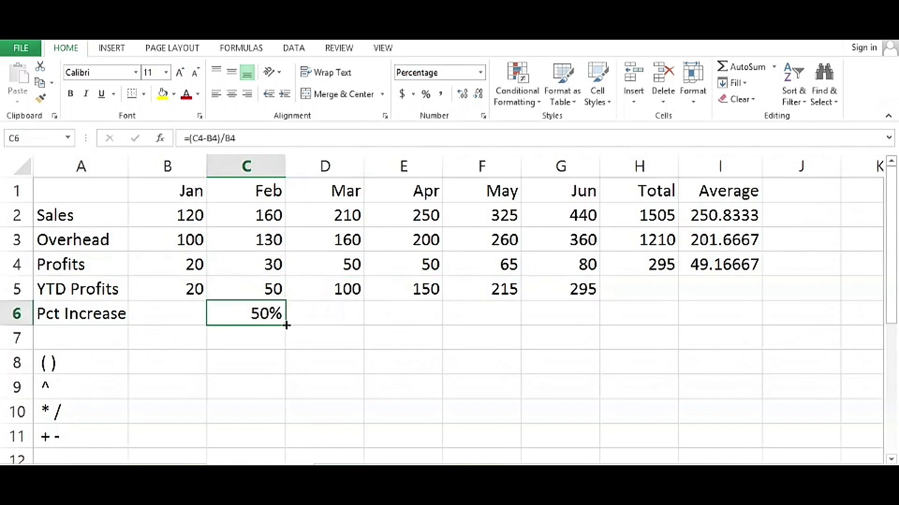
left_click_drag(286, 325, 579, 316)
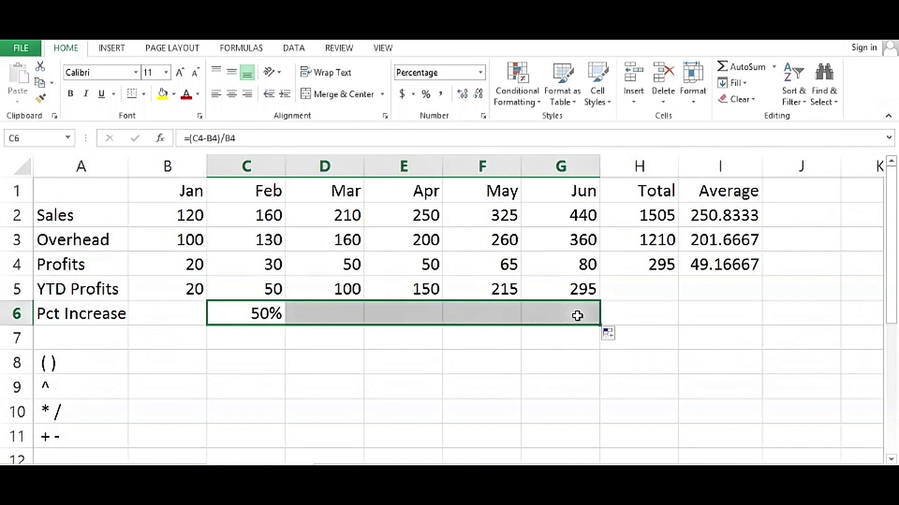
Step: Review the Pct Increase formulas for February through June in C6:G6 and check their cell references
left_click(337, 314)
left_click(253, 315)
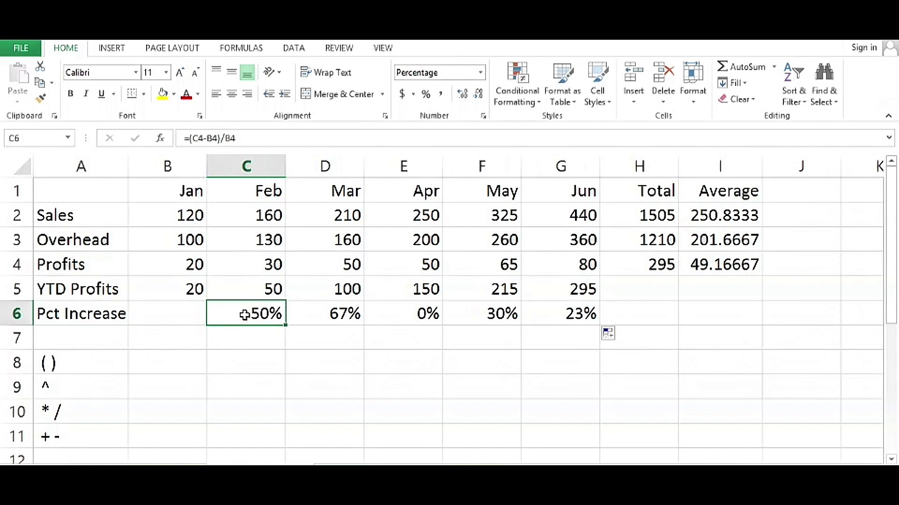
left_click(322, 314)
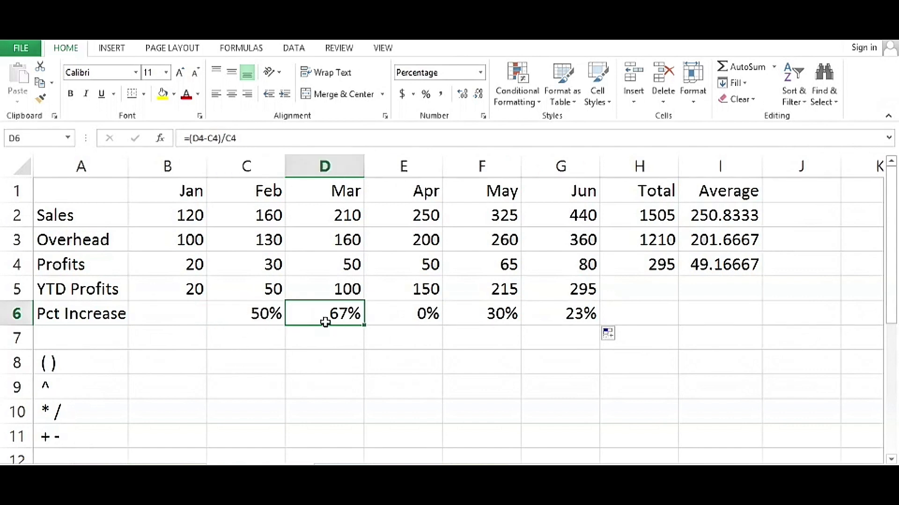
left_click(398, 312)
left_click(473, 313)
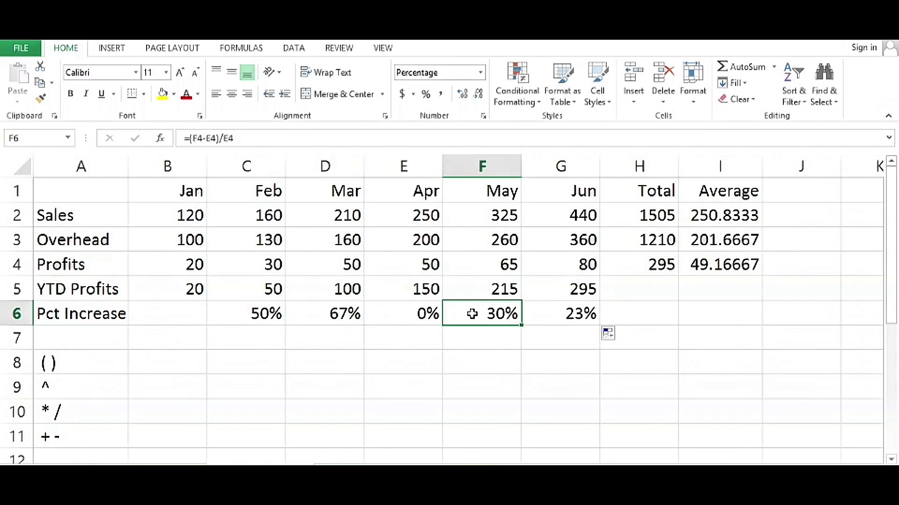
left_click(549, 316)
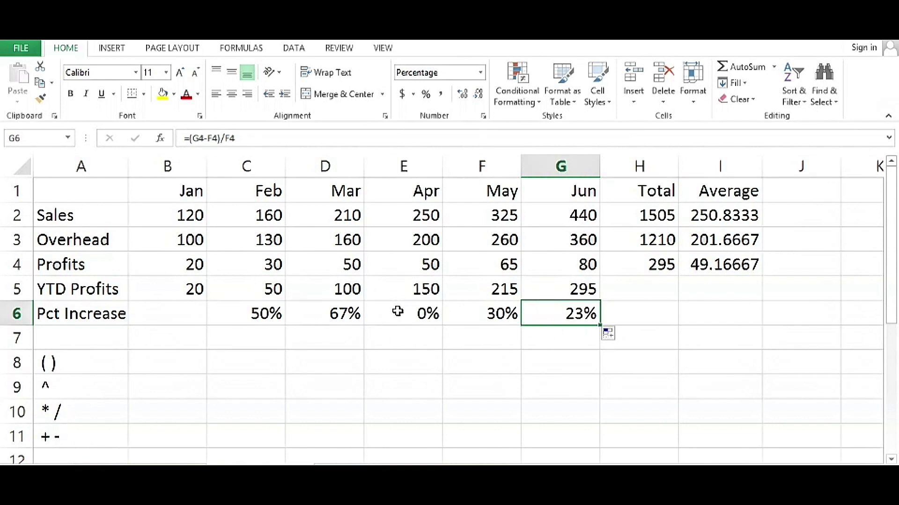
left_click(396, 316)
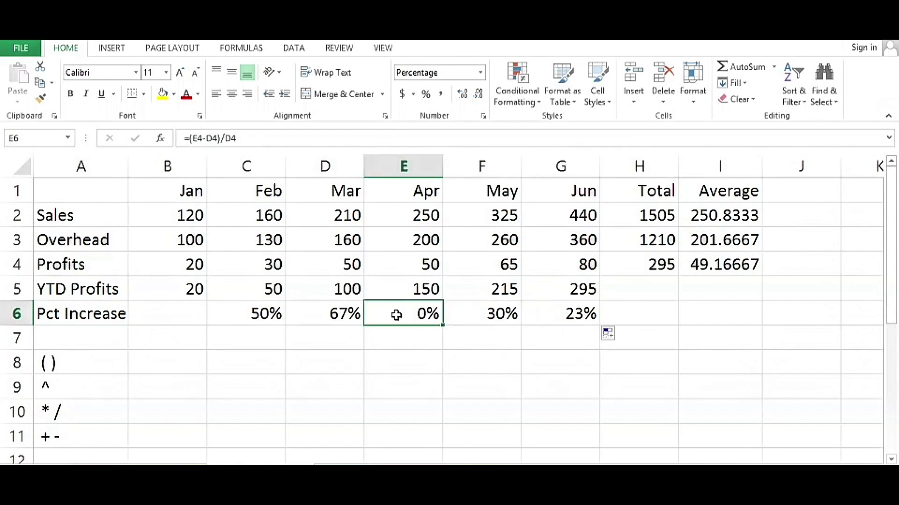
Step: Examine the parentheses and the division in February's Pct Increase formula in C6
double_click(259, 313)
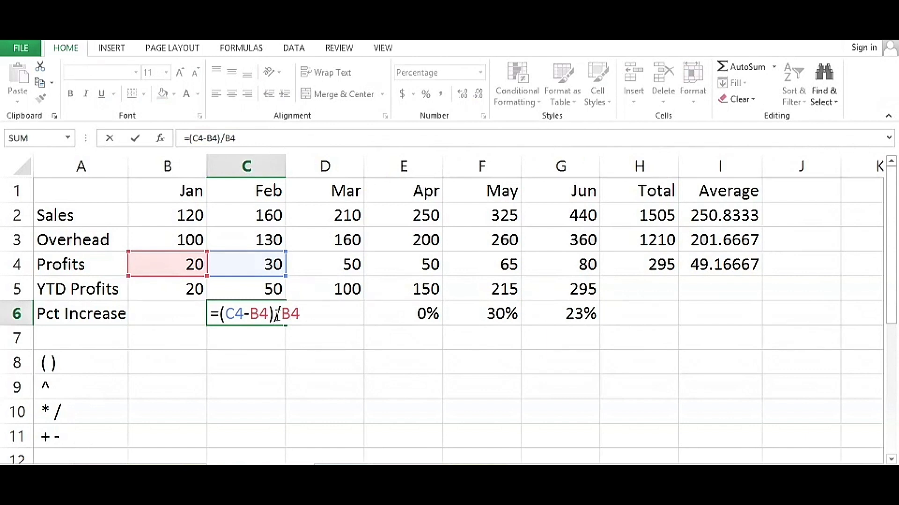
left_click(276, 315)
key("Escape")
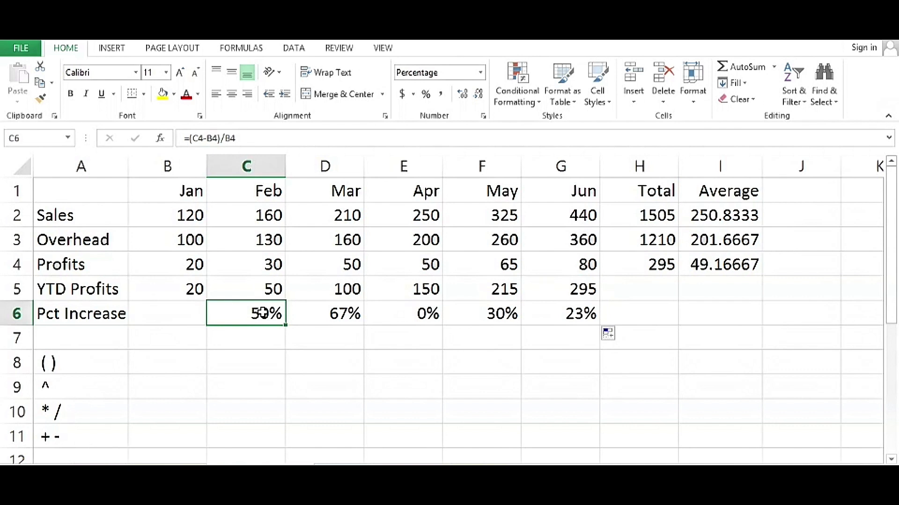
double_click(264, 313)
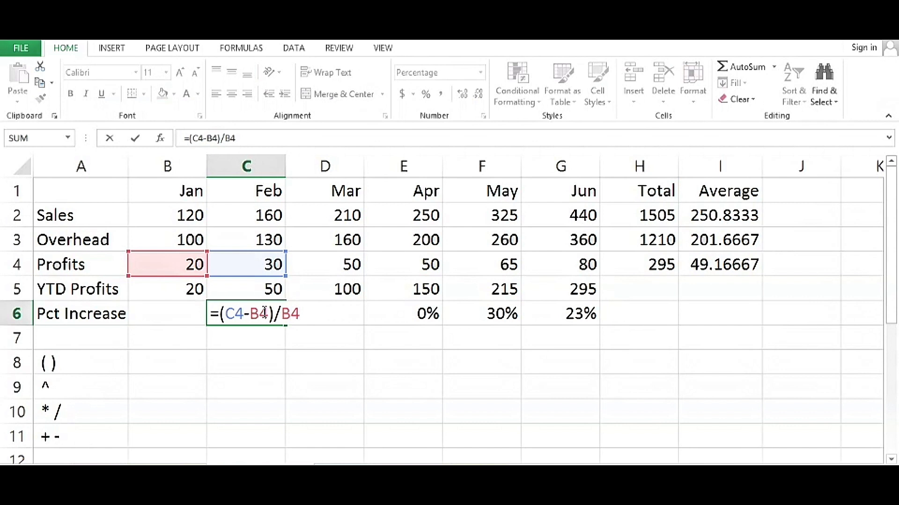
key("Escape")
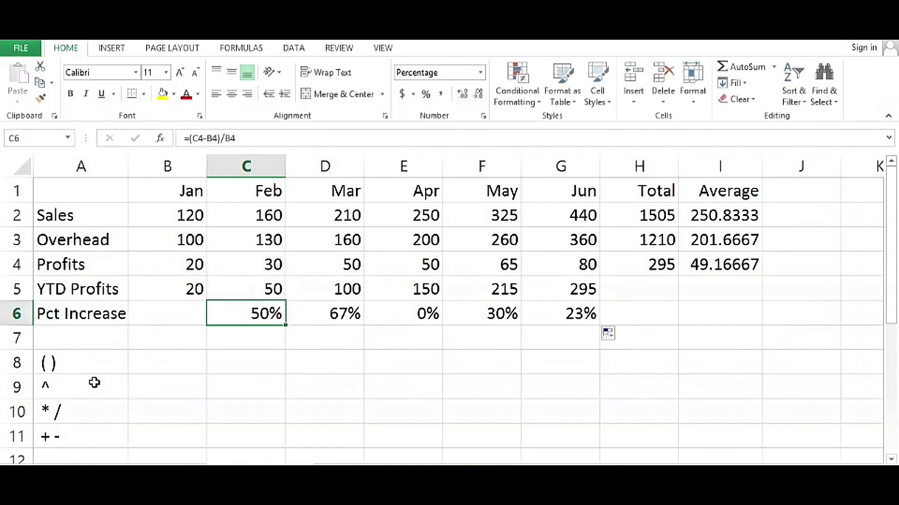
Step: Enter the formula =B5^2 in C9, next to the exponent operator, to square January's YTD Profits
left_click(88, 387)
left_click(221, 386)
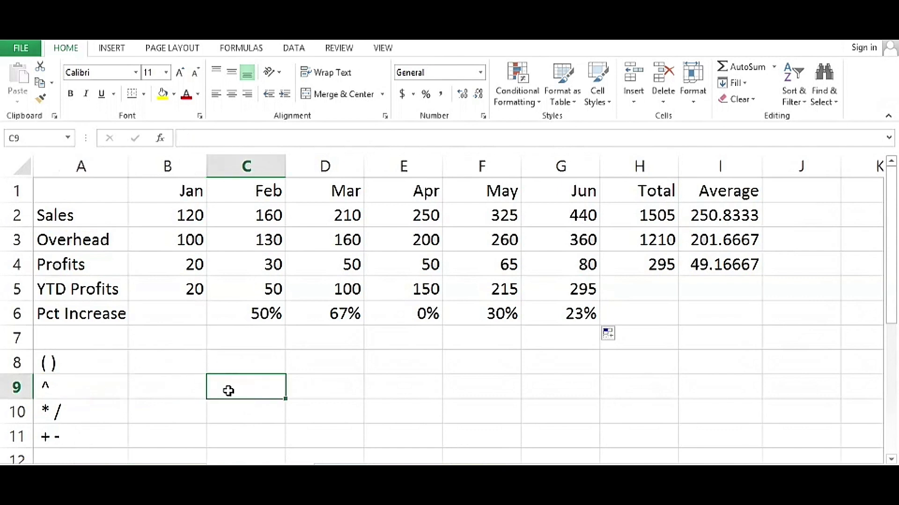
type("=")
left_click(181, 286)
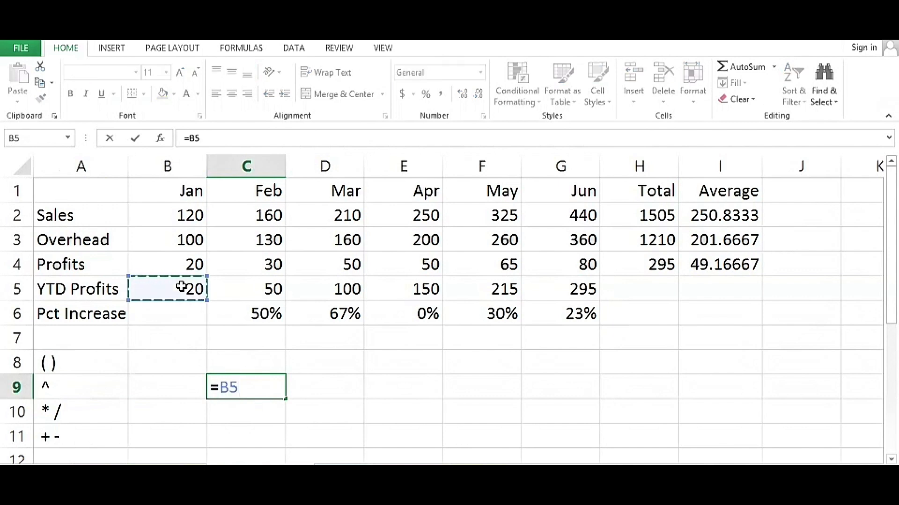
type("^2")
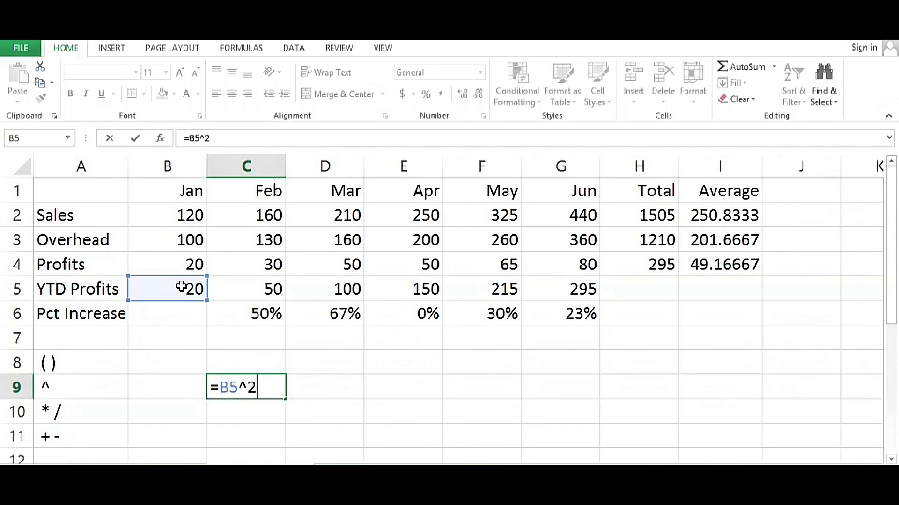
key("Return")
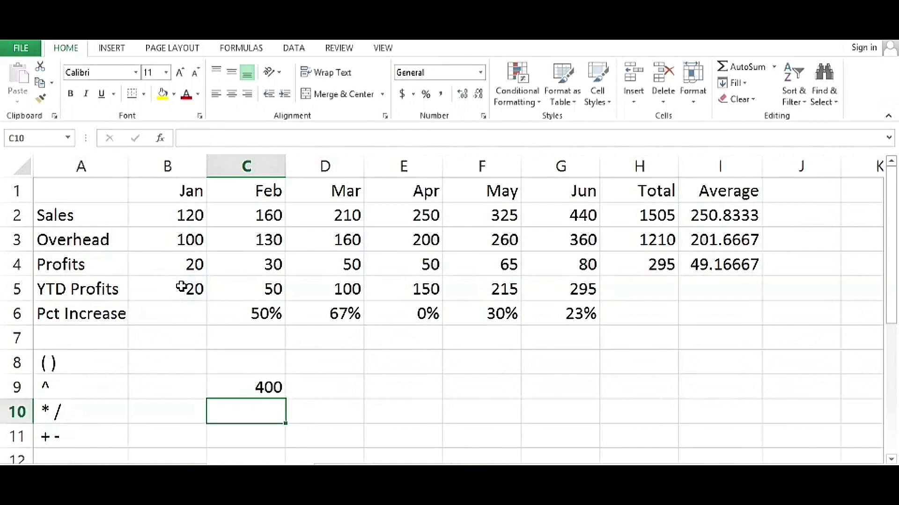
Step: Examine the operator precedence list in A8:A11 against February's Pct Increase formula in C6
left_click(83, 390)
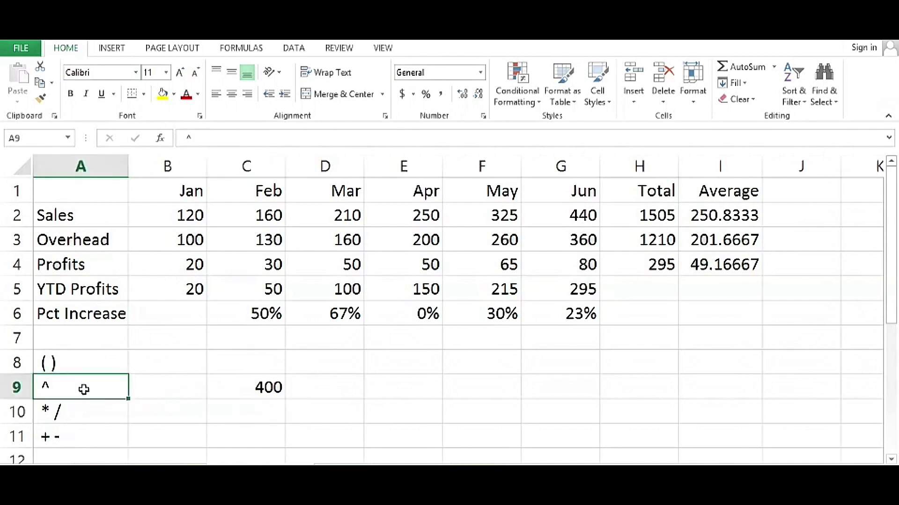
left_click_drag(83, 390, 90, 433)
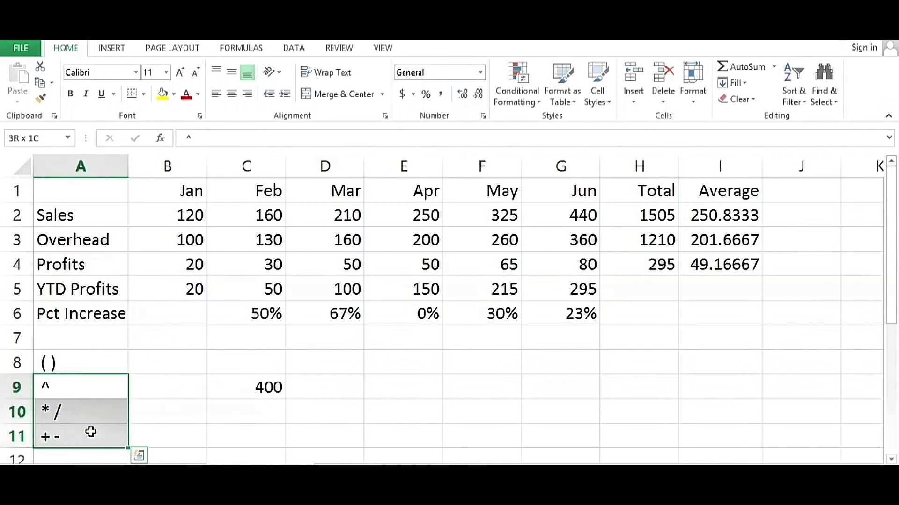
left_click_drag(89, 360, 91, 431)
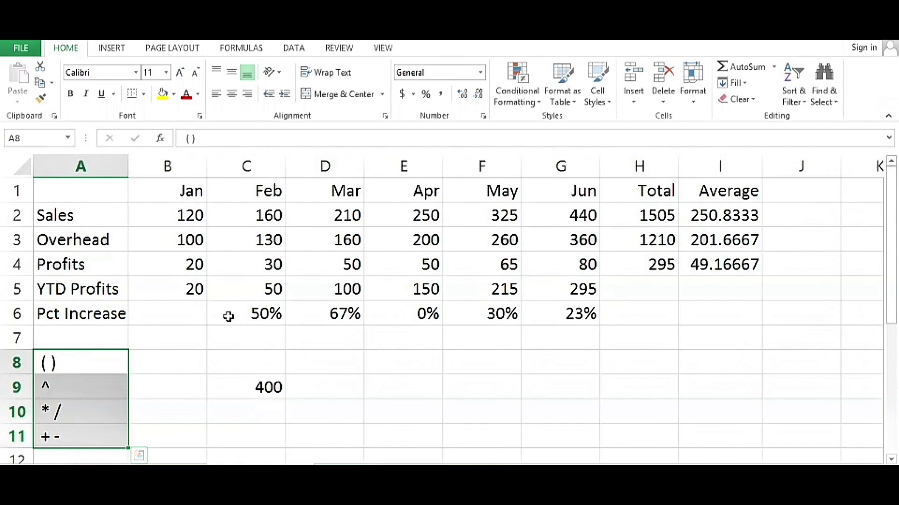
double_click(228, 317)
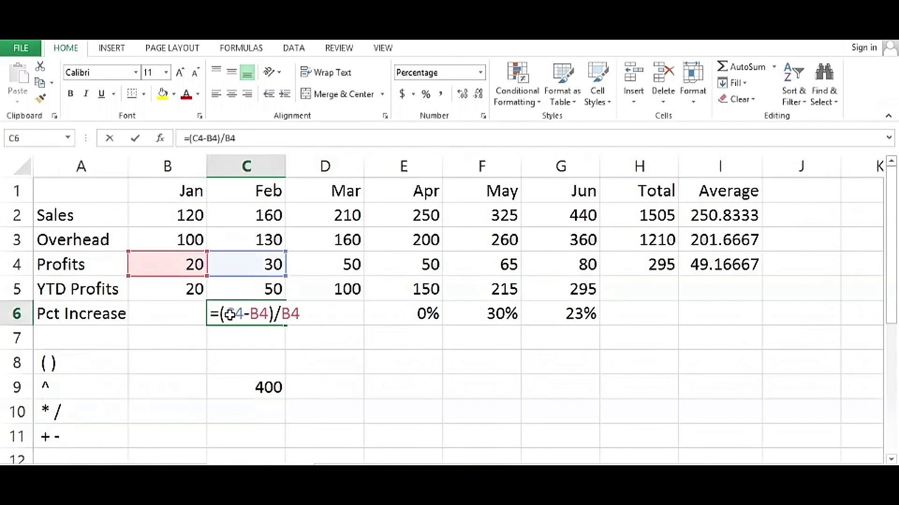